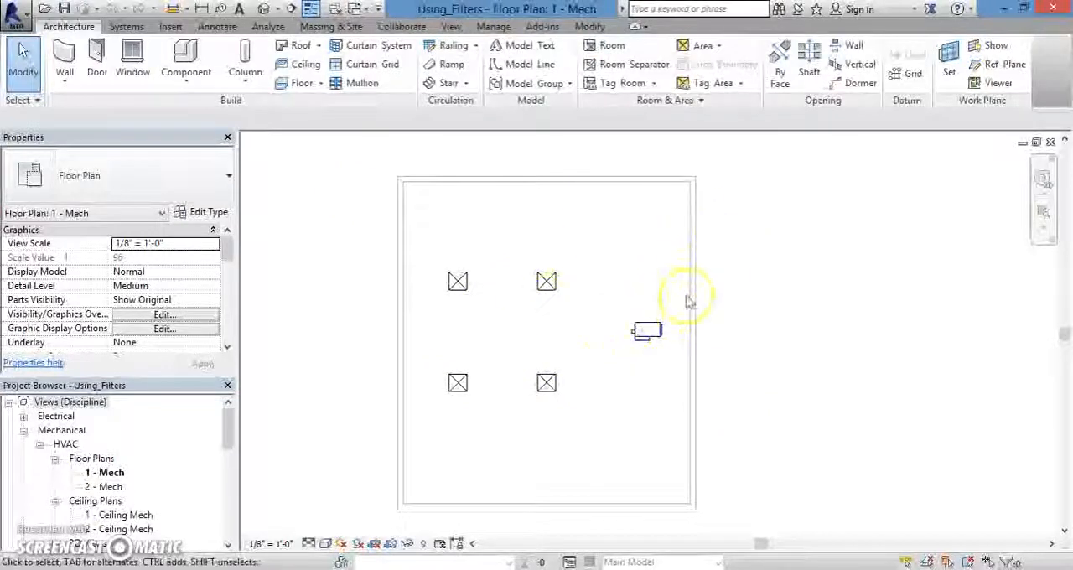
Step: Select all the equipment inside the room and filter the selection to Air Terminals only, excluding Mechanical Equipment
{"action": "left_click_drag", "start_coordinate": [736, 216], "coordinate": [343, 450]}
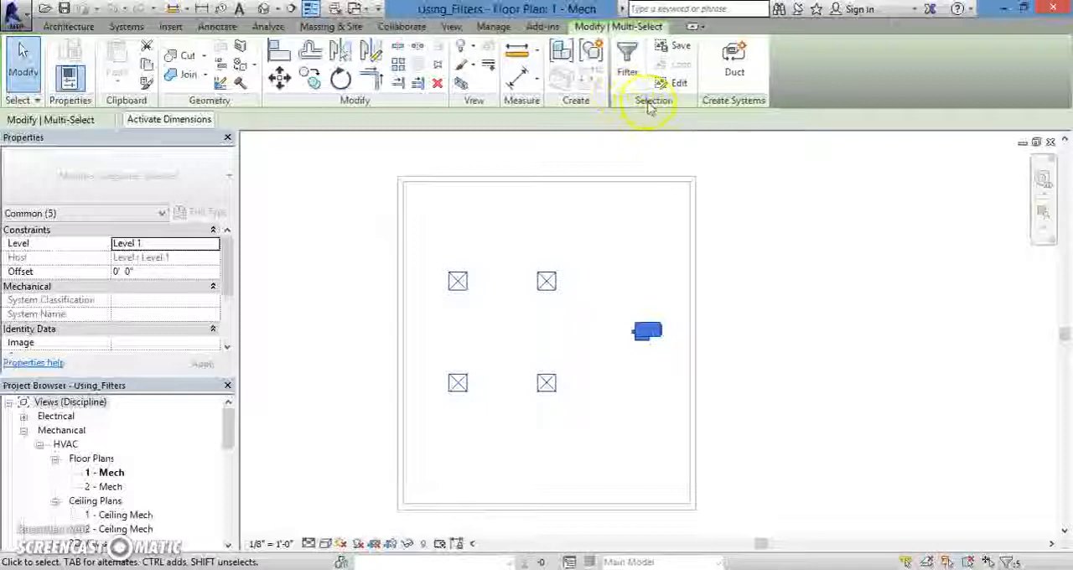
{"action": "left_click", "coordinate": [628, 55]}
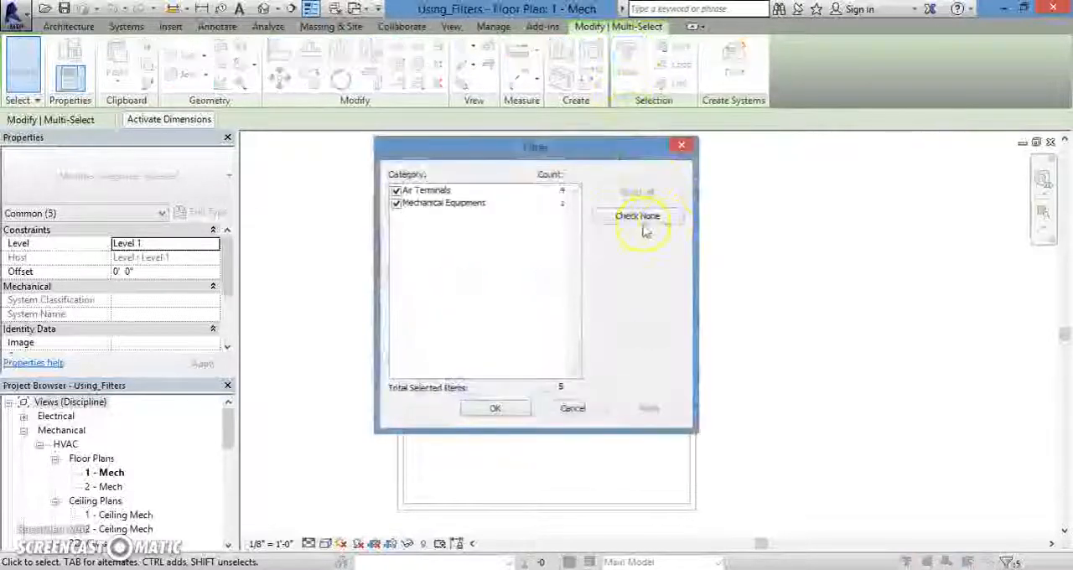
{"action": "left_click_drag", "start_coordinate": [572, 151], "coordinate": [591, 210]}
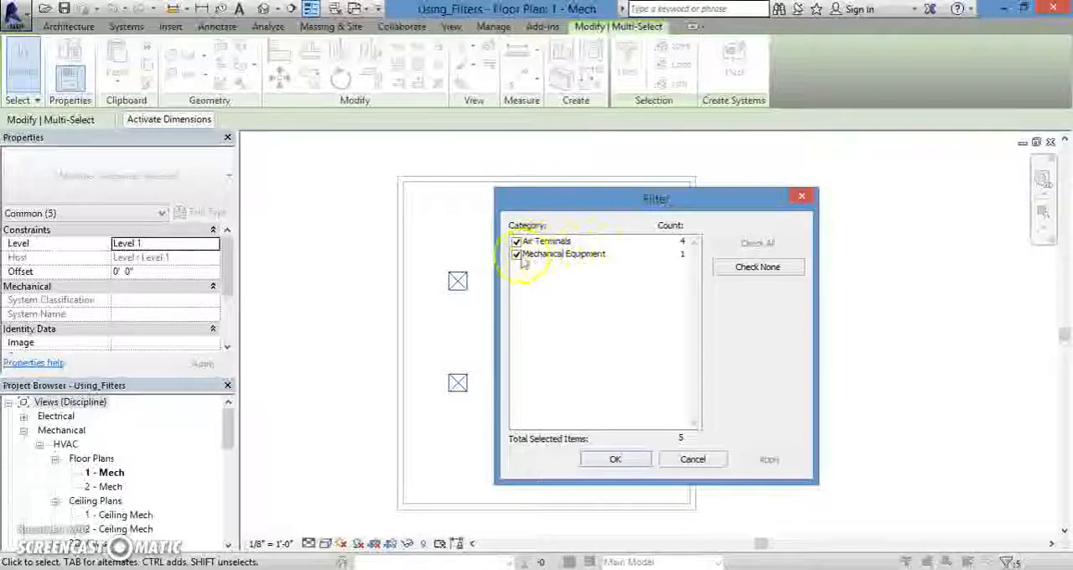
{"action": "left_click_drag", "start_coordinate": [582, 210], "coordinate": [485, 212]}
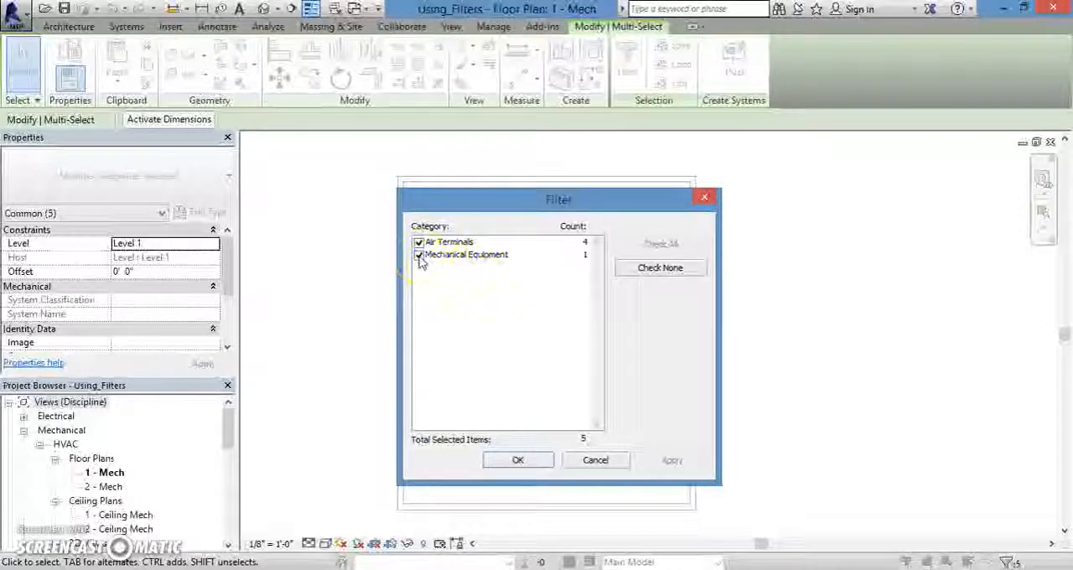
{"action": "left_click", "coordinate": [420, 255]}
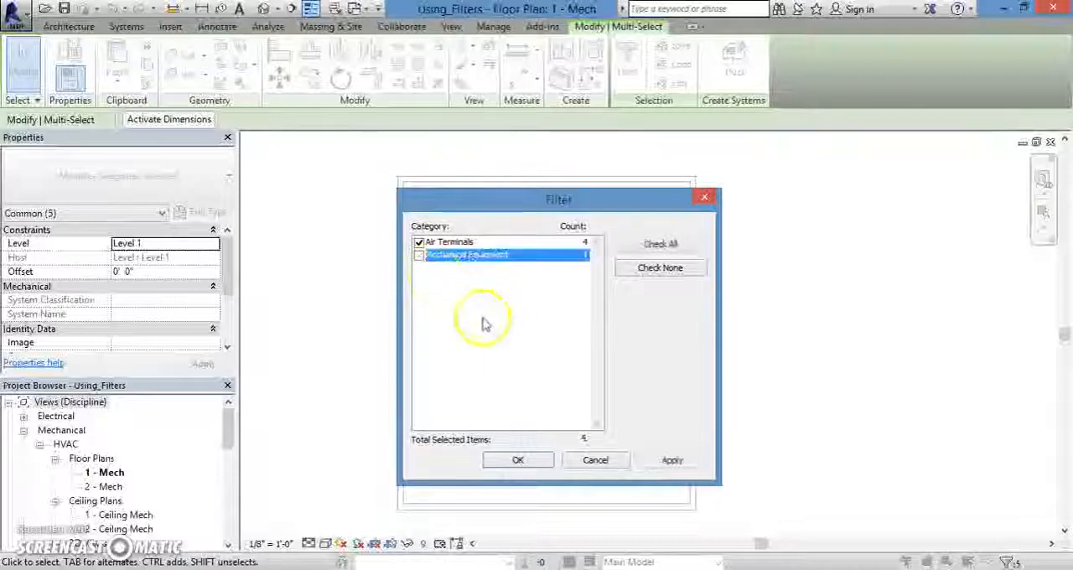
{"action": "left_click", "coordinate": [669, 460]}
{"action": "left_click_drag", "start_coordinate": [638, 206], "coordinate": [285, 208]}
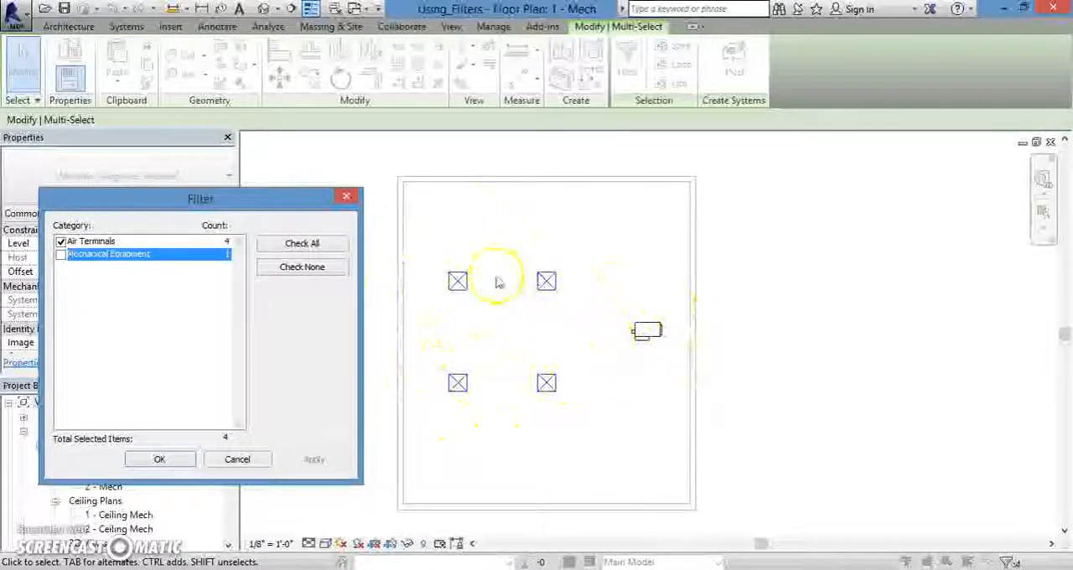
{"action": "left_click_drag", "start_coordinate": [295, 204], "coordinate": [490, 149]}
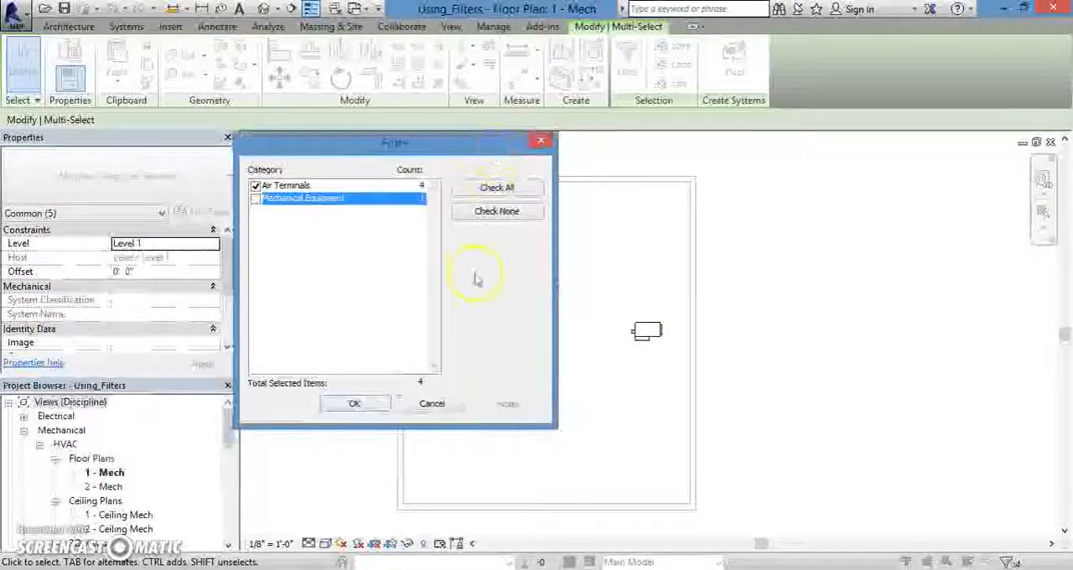
{"action": "left_click", "coordinate": [353, 404]}
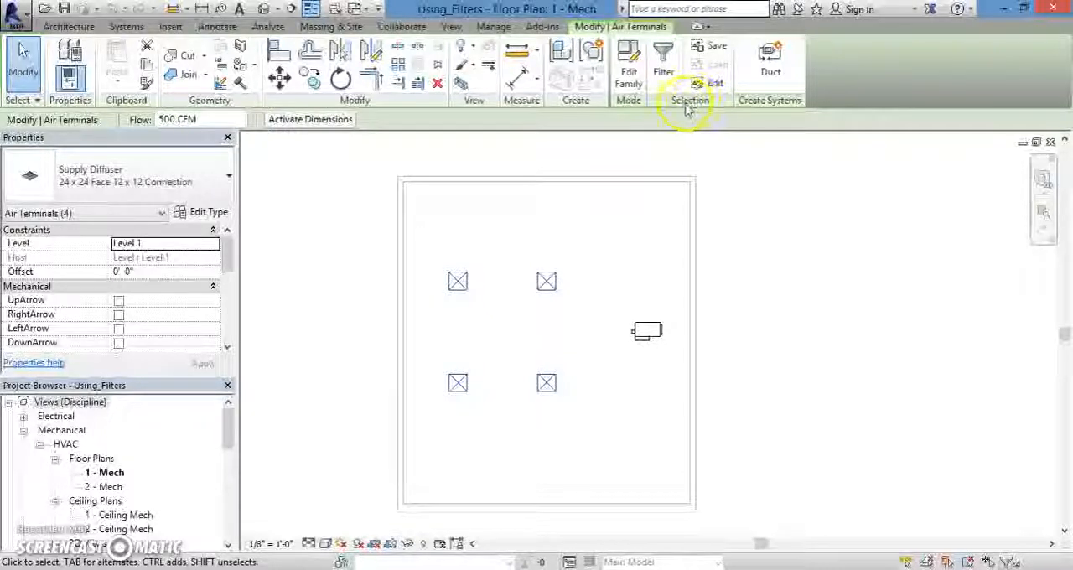
Step: Save the selected air terminals as a selection set named "4 difusers", and clear the current selection
{"action": "left_click", "coordinate": [717, 48]}
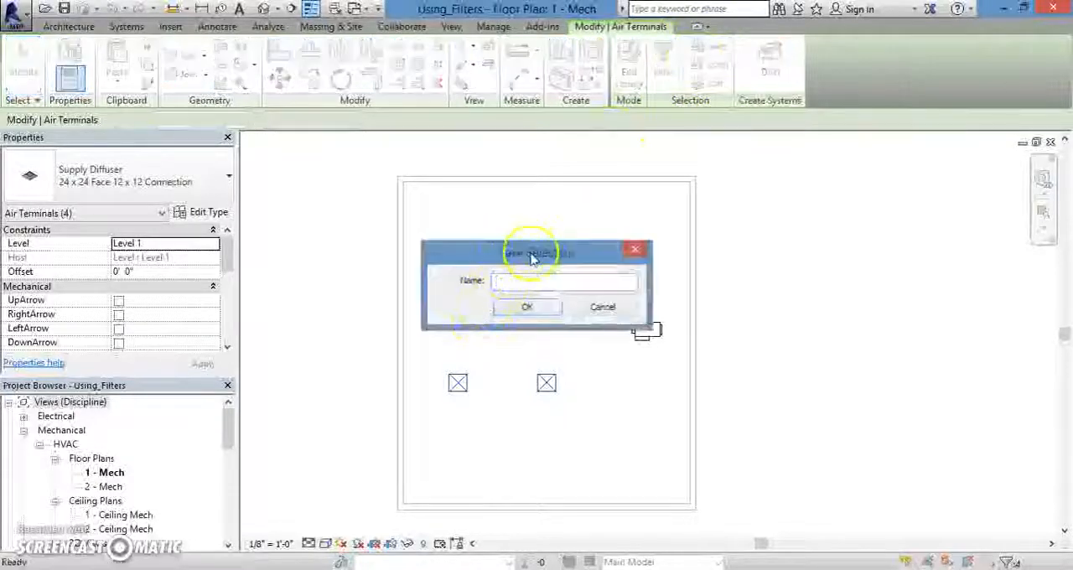
{"action": "left_click_drag", "start_coordinate": [531, 258], "coordinate": [325, 181]}
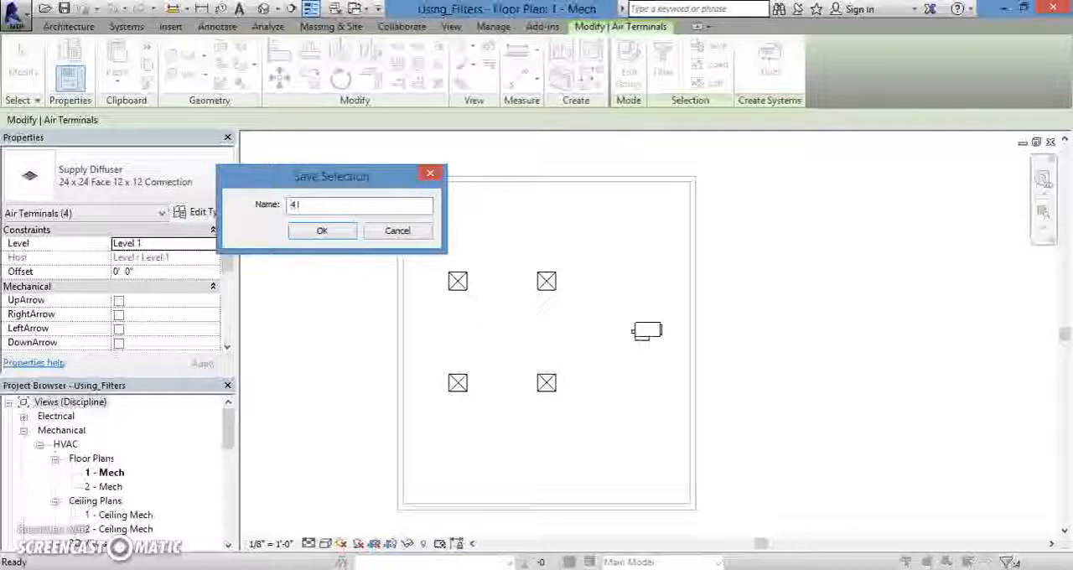
{"action": "type", "text": "Diffusers"}
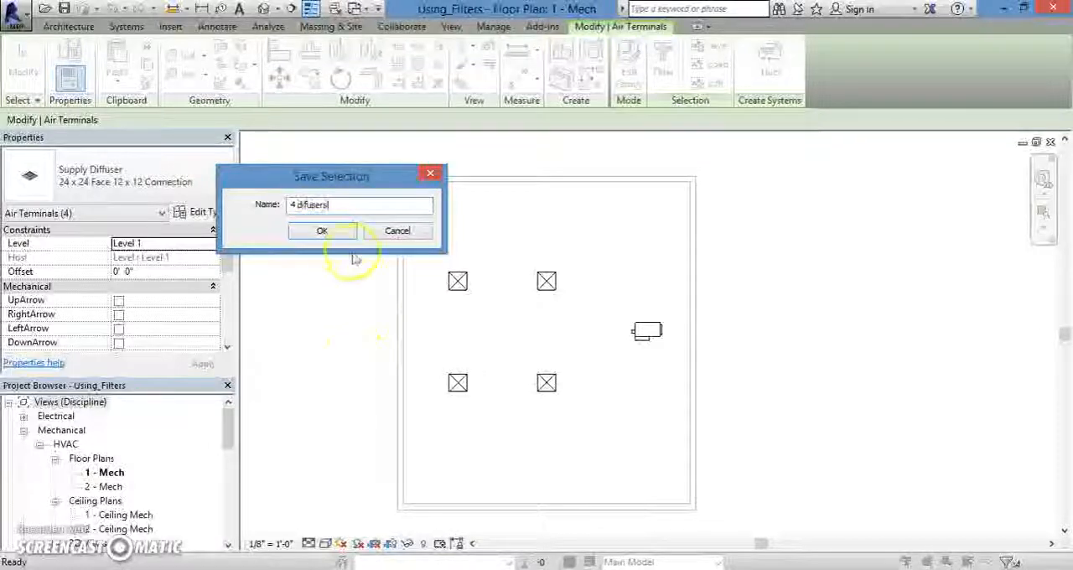
{"action": "left_click", "coordinate": [340, 232]}
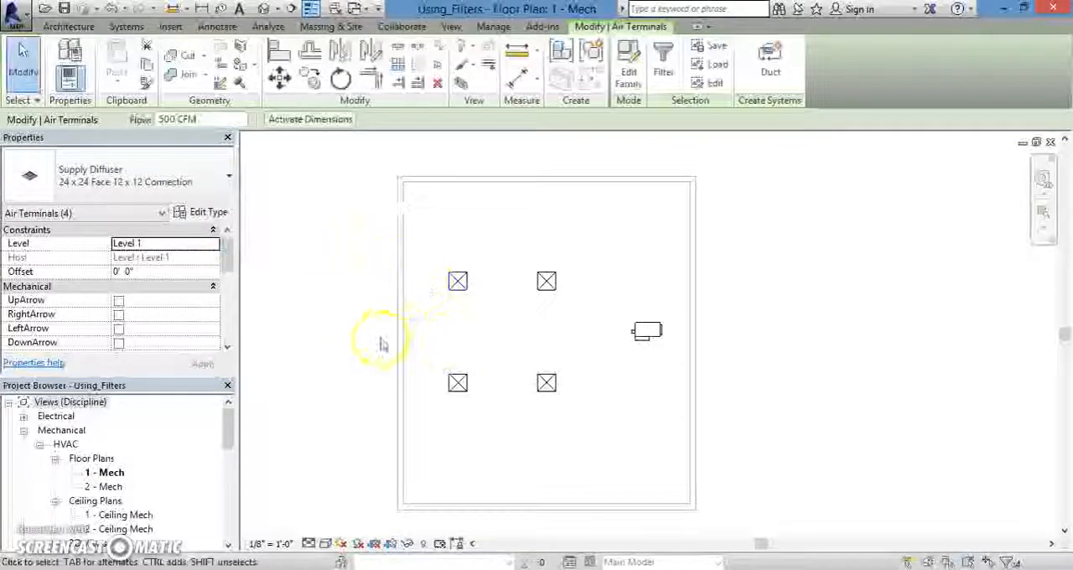
{"action": "middle_click_drag", "start_coordinate": [381, 342], "coordinate": [411, 339]}
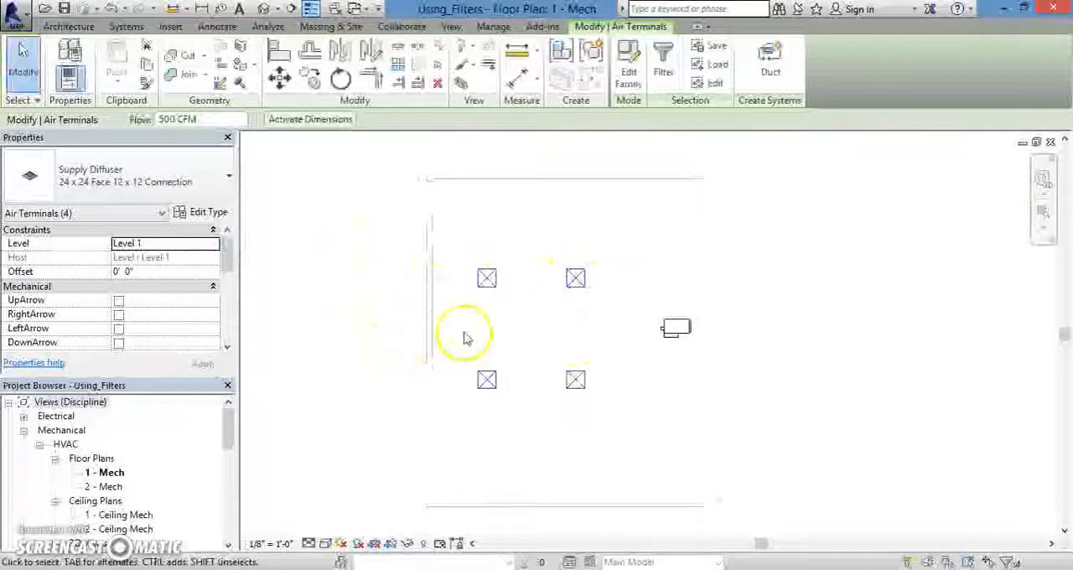
{"action": "scroll", "coordinate": [498, 311], "scroll_direction": "up", "scroll_amount": 1}
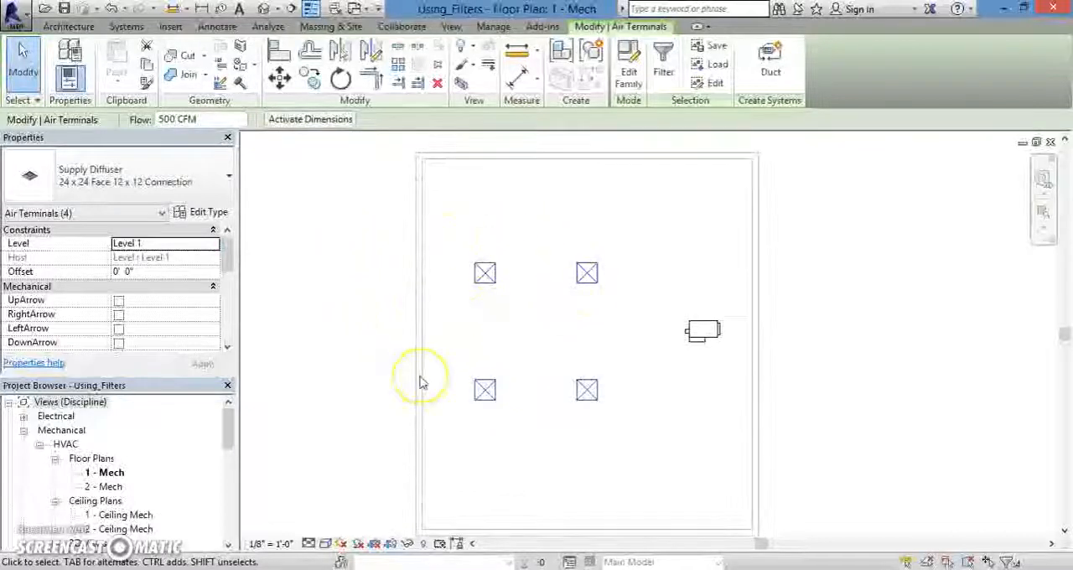
{"action": "left_click", "coordinate": [341, 331]}
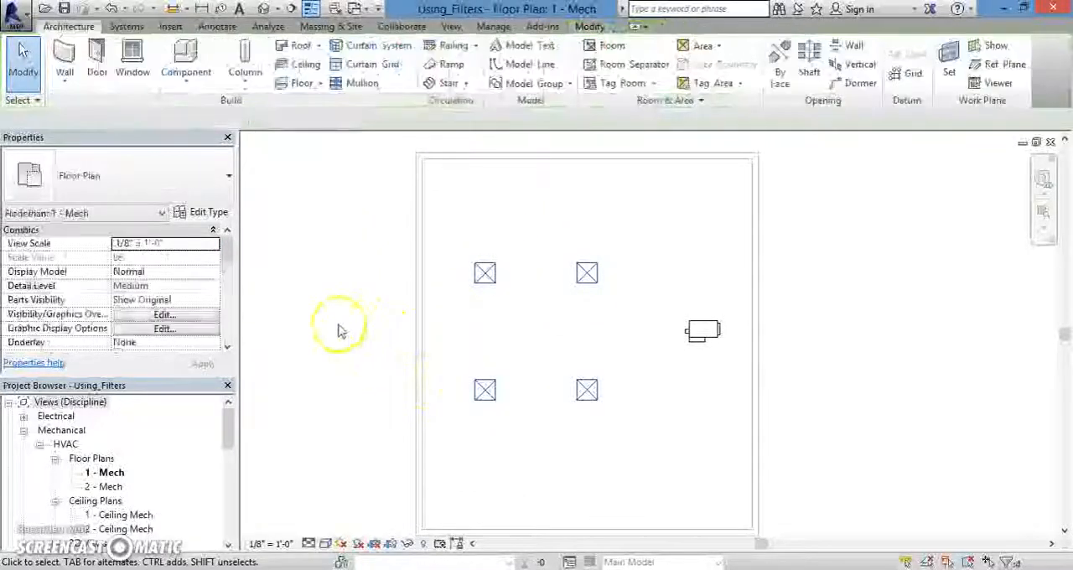
Step: Load the saved selection set "4 difusers" to reselect its air terminals in the floor plan
{"action": "scroll", "coordinate": [377, 302], "scroll_direction": "down", "scroll_amount": 1}
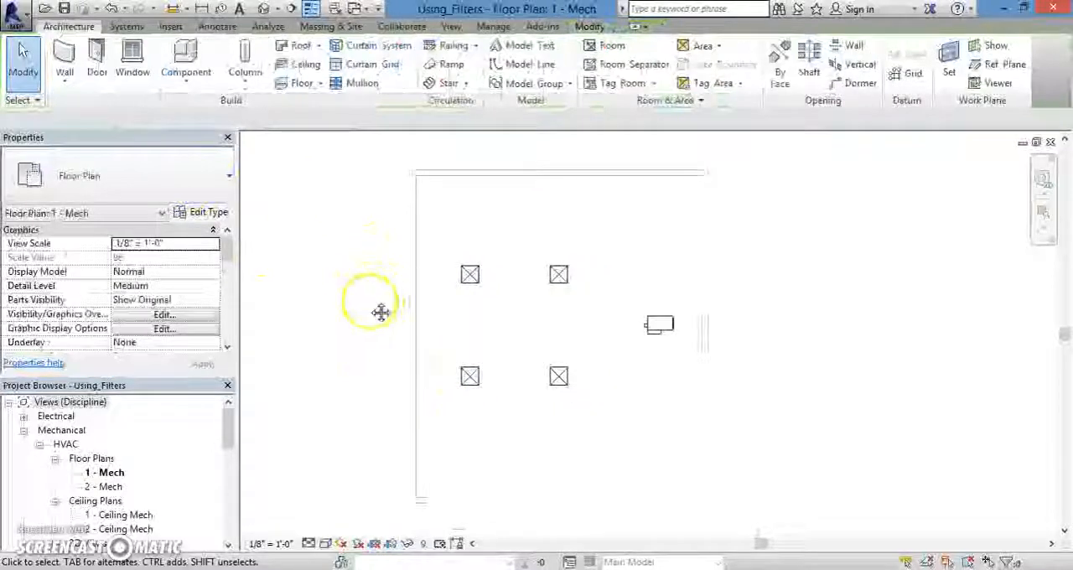
{"action": "left_click", "coordinate": [493, 28]}
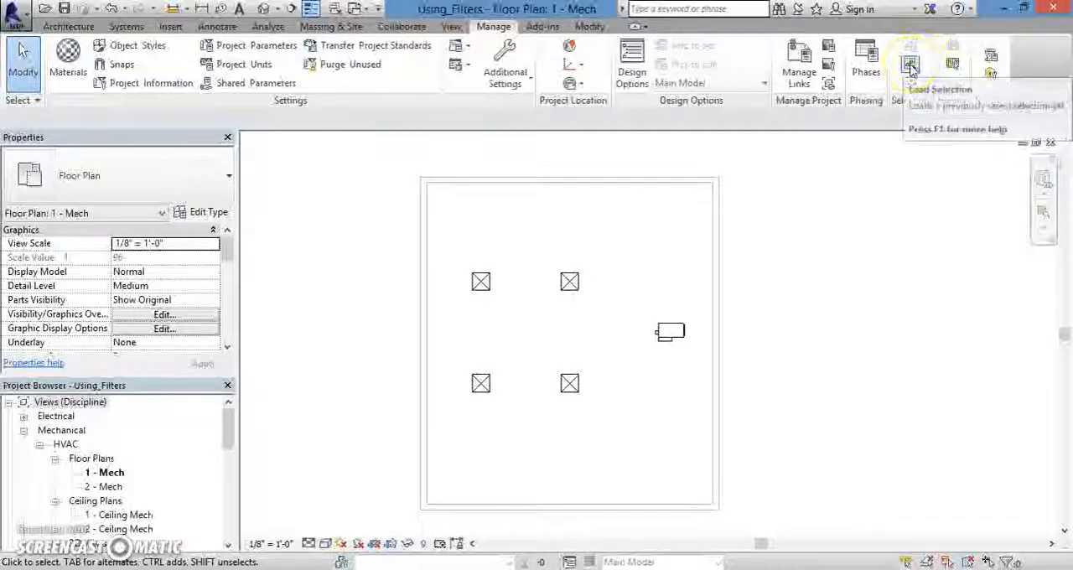
{"action": "left_click", "coordinate": [912, 69]}
{"action": "left_click_drag", "start_coordinate": [551, 165], "coordinate": [308, 167]}
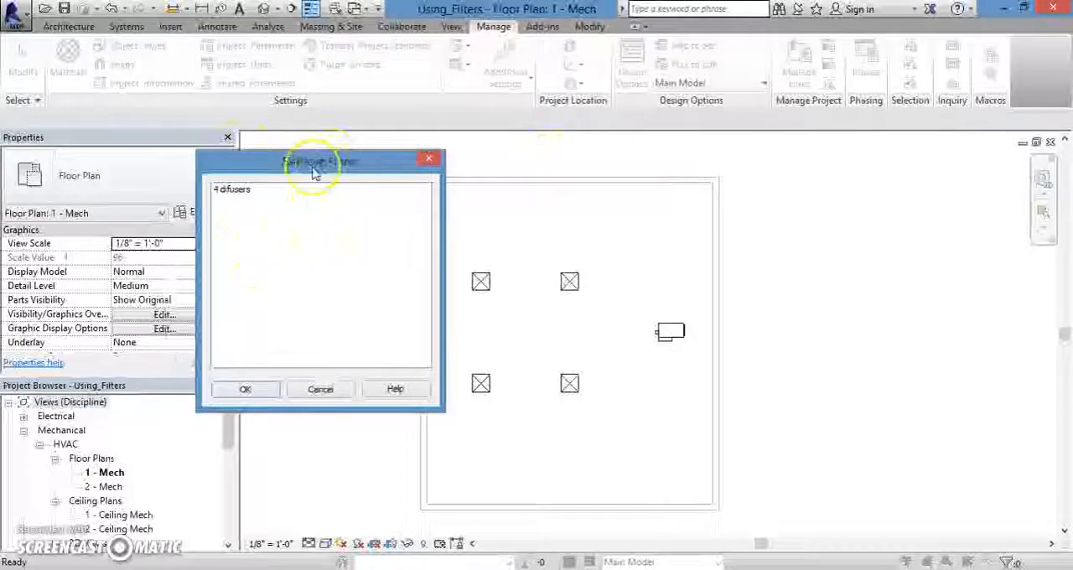
{"action": "left_click_drag", "start_coordinate": [311, 173], "coordinate": [334, 209]}
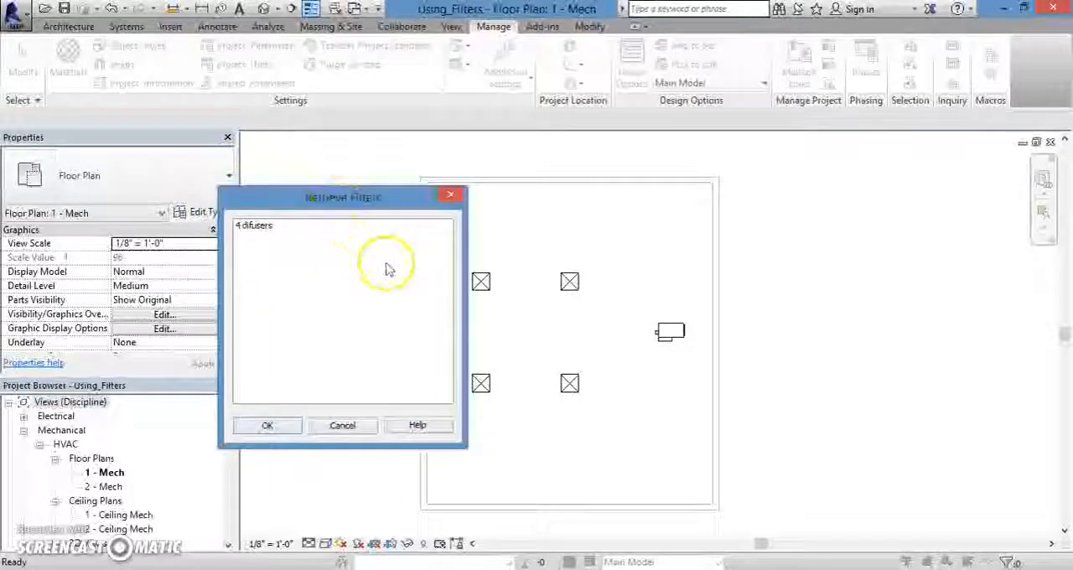
{"action": "left_click_drag", "start_coordinate": [328, 201], "coordinate": [350, 181]}
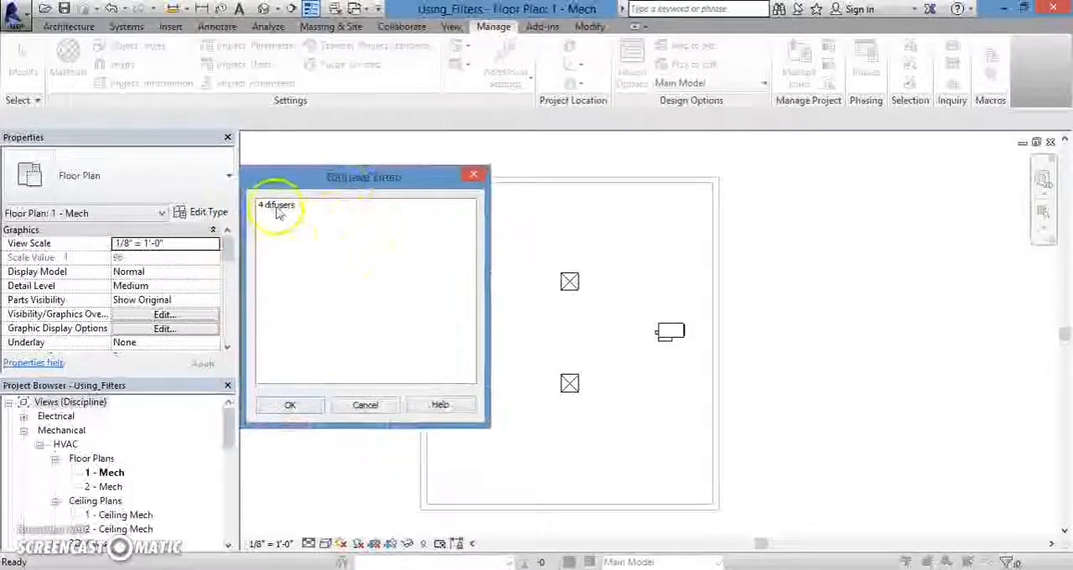
{"action": "left_click", "coordinate": [279, 208]}
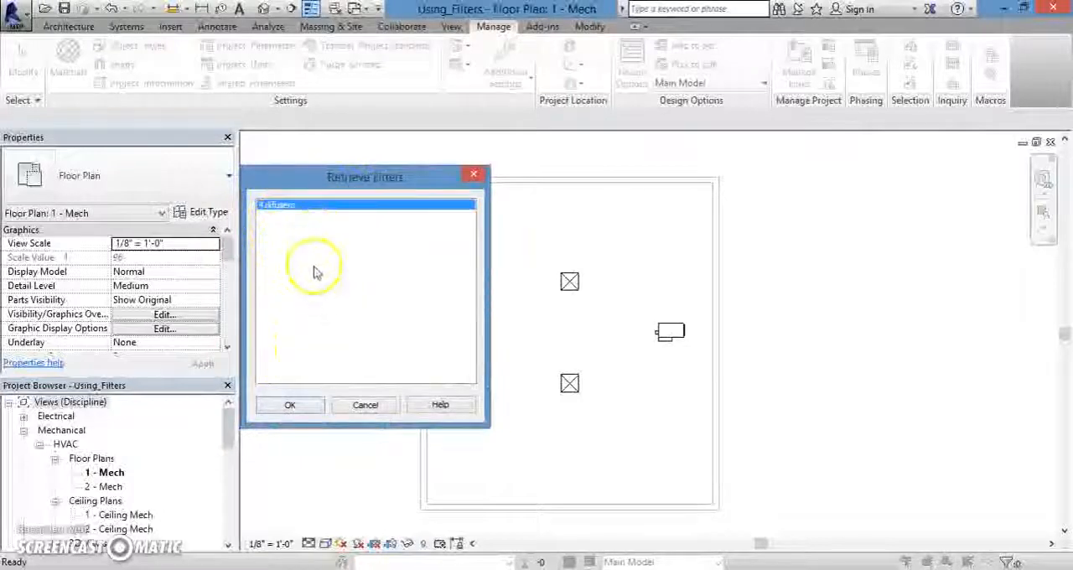
{"action": "left_click_drag", "start_coordinate": [292, 173], "coordinate": [211, 172]}
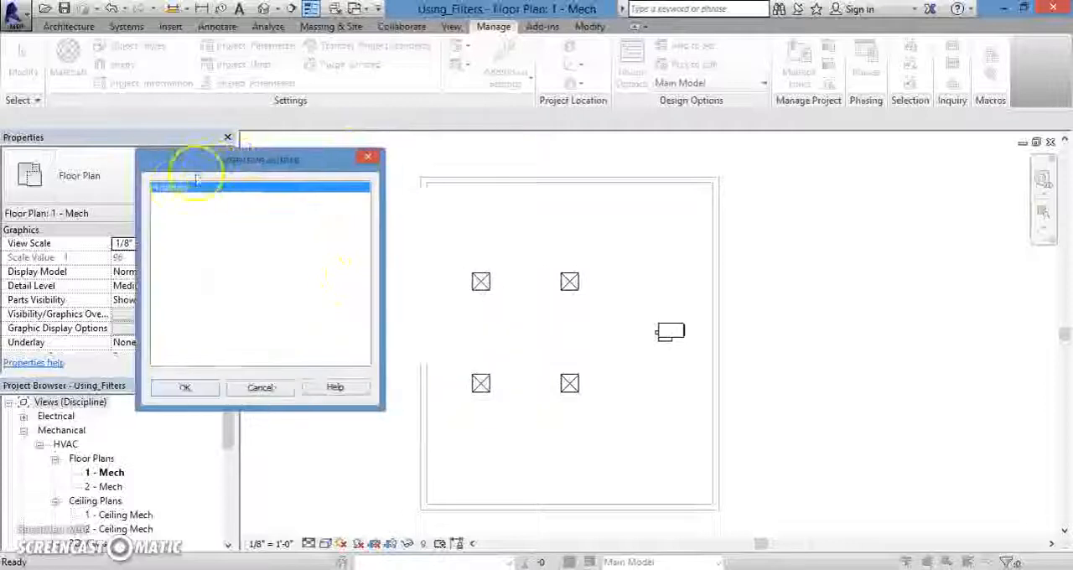
{"action": "left_click", "coordinate": [185, 388]}
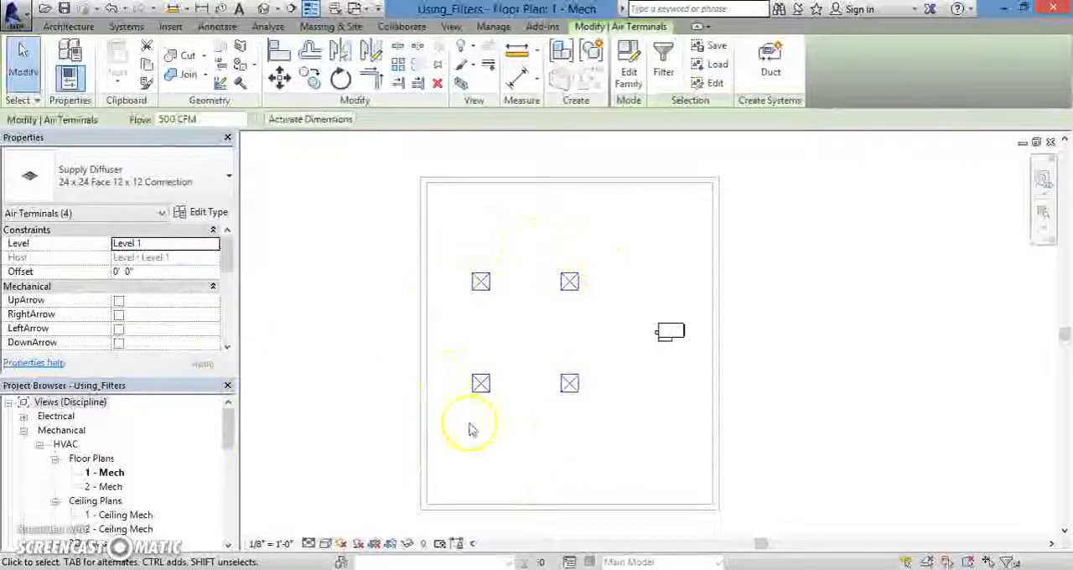
Step: Edit the "4 difusers" selection set to remove the upper-left diffuser from it, and accept the filter changes
{"action": "middle_click_drag", "start_coordinate": [780, 333], "coordinate": [765, 343]}
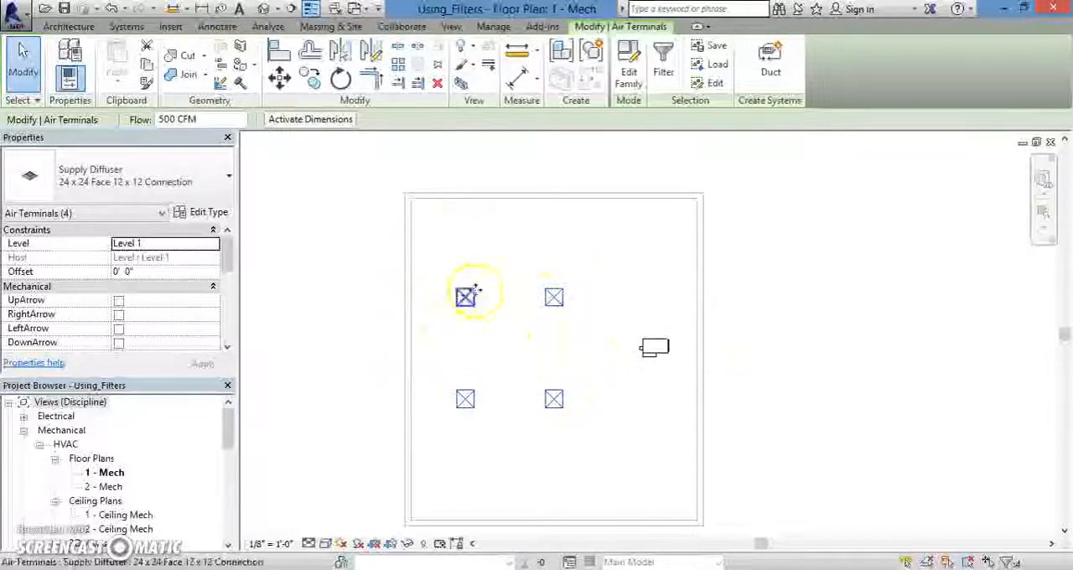
{"action": "left_click", "coordinate": [713, 84]}
{"action": "left_click_drag", "start_coordinate": [501, 178], "coordinate": [263, 202]}
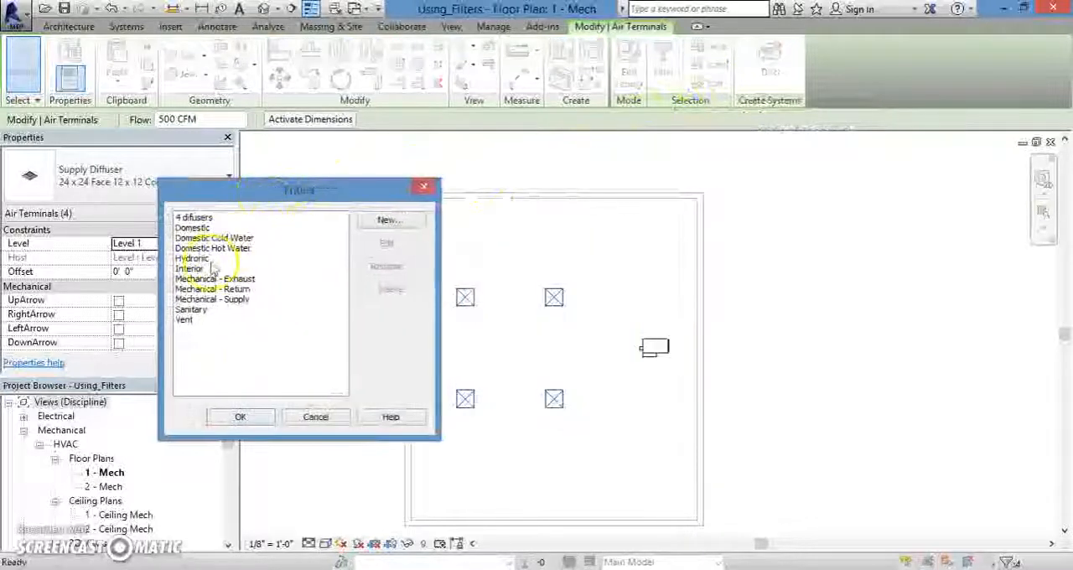
{"action": "left_click", "coordinate": [195, 219]}
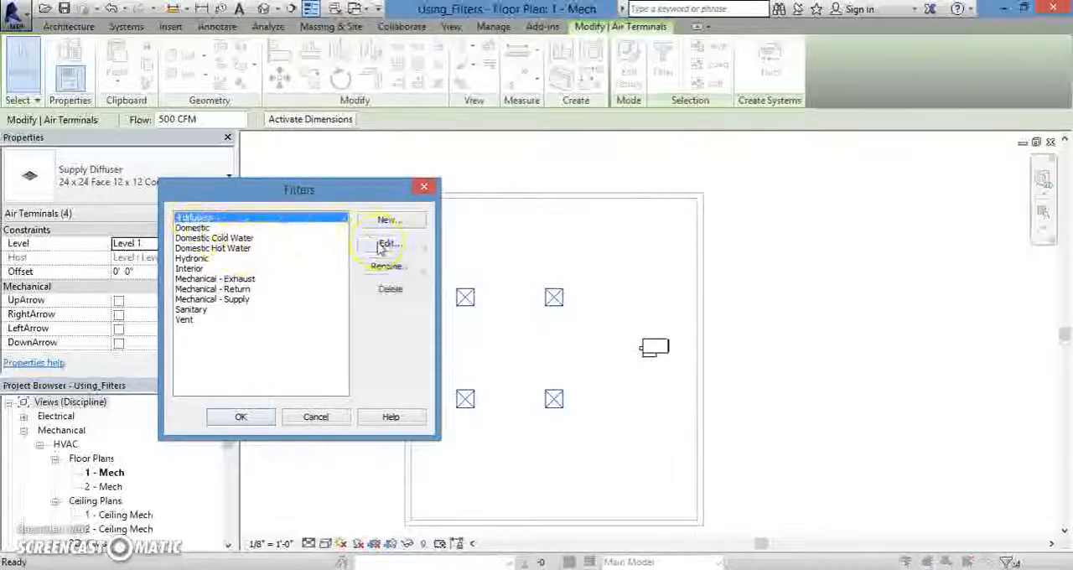
{"action": "left_click", "coordinate": [384, 244]}
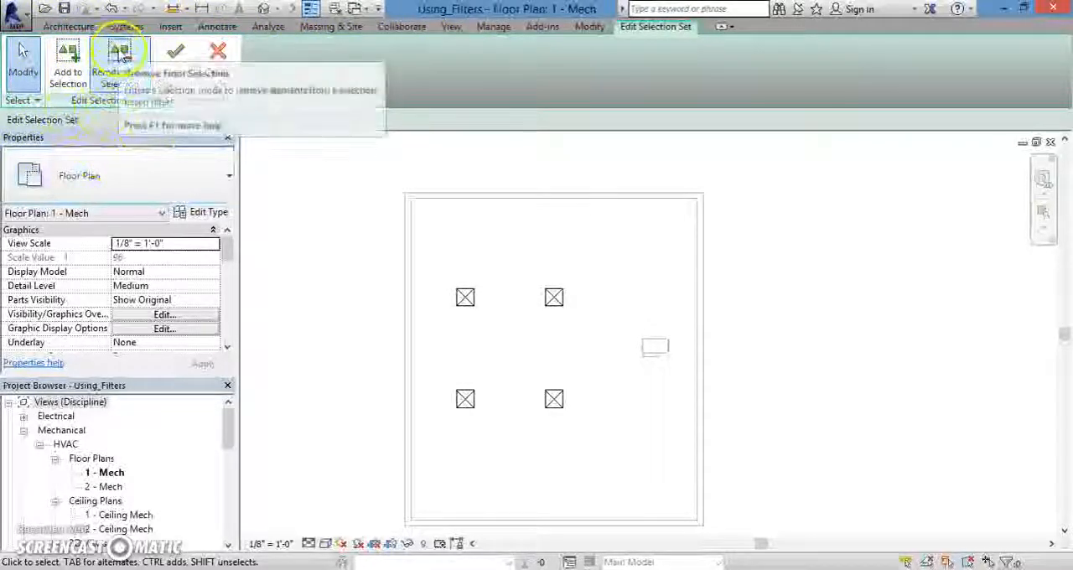
{"action": "left_click", "coordinate": [119, 66]}
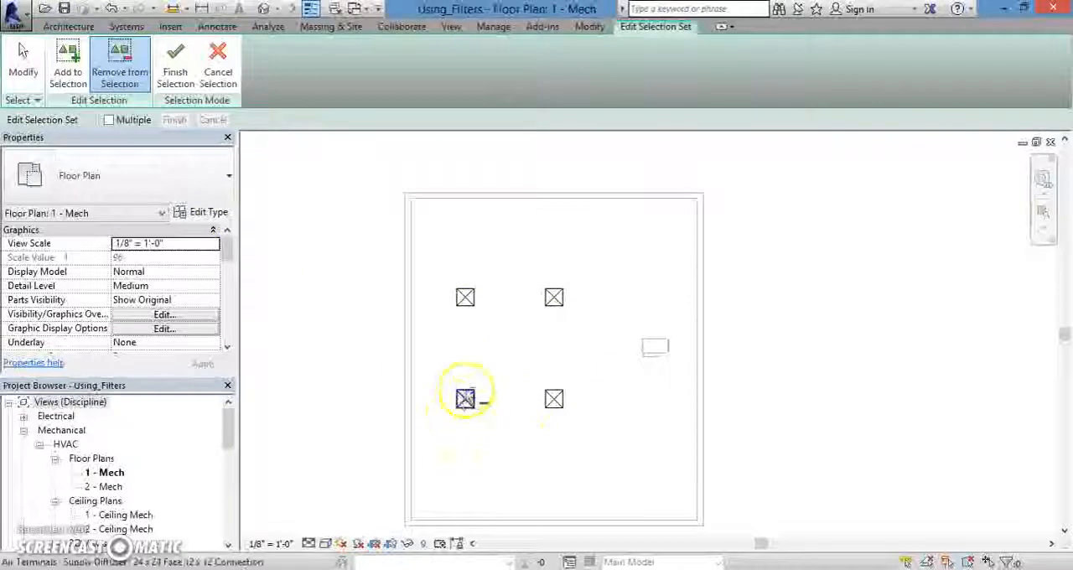
{"action": "left_click", "coordinate": [465, 302]}
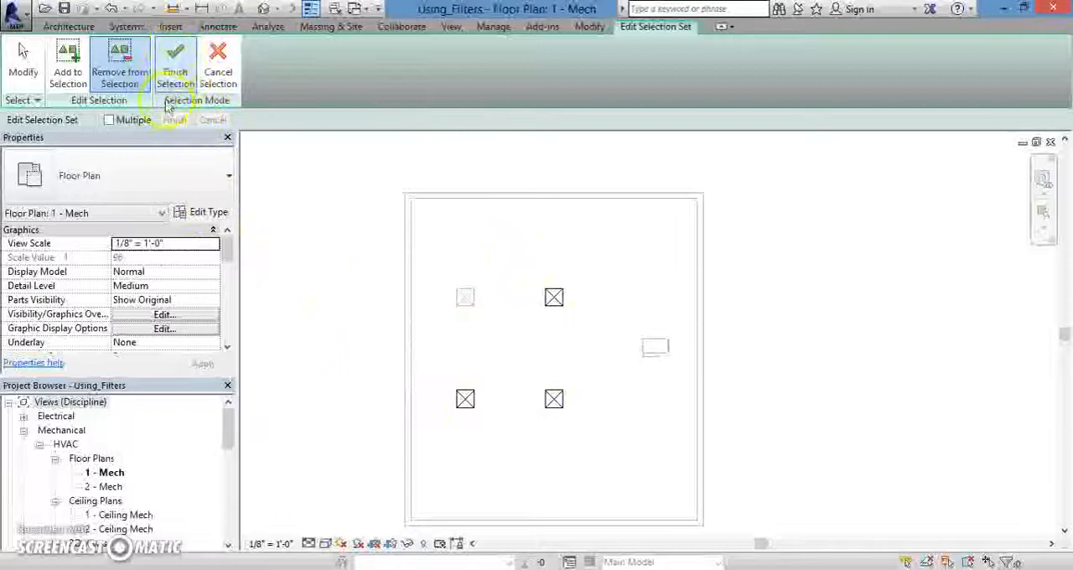
{"action": "left_click", "coordinate": [177, 63]}
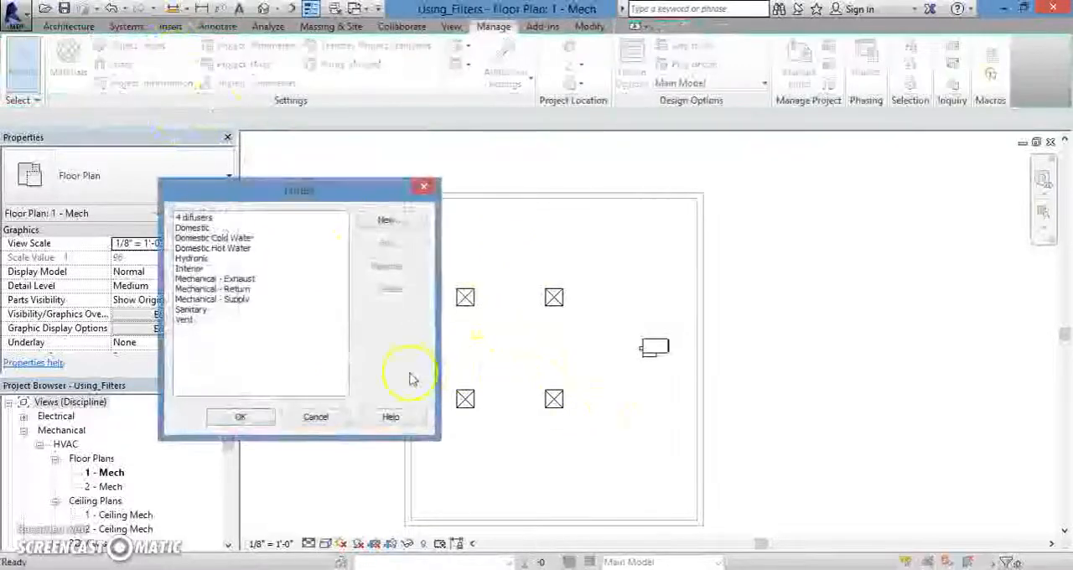
{"action": "left_click", "coordinate": [263, 421]}
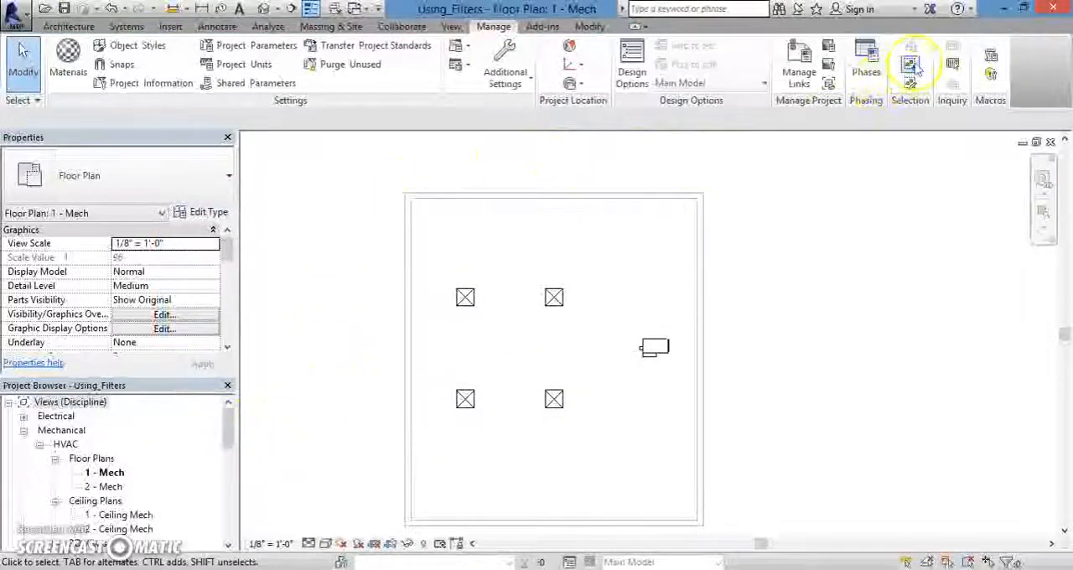
Step: Load the edited "4 difusers" selection set to select its remaining diffusers
{"action": "left_click", "coordinate": [913, 67]}
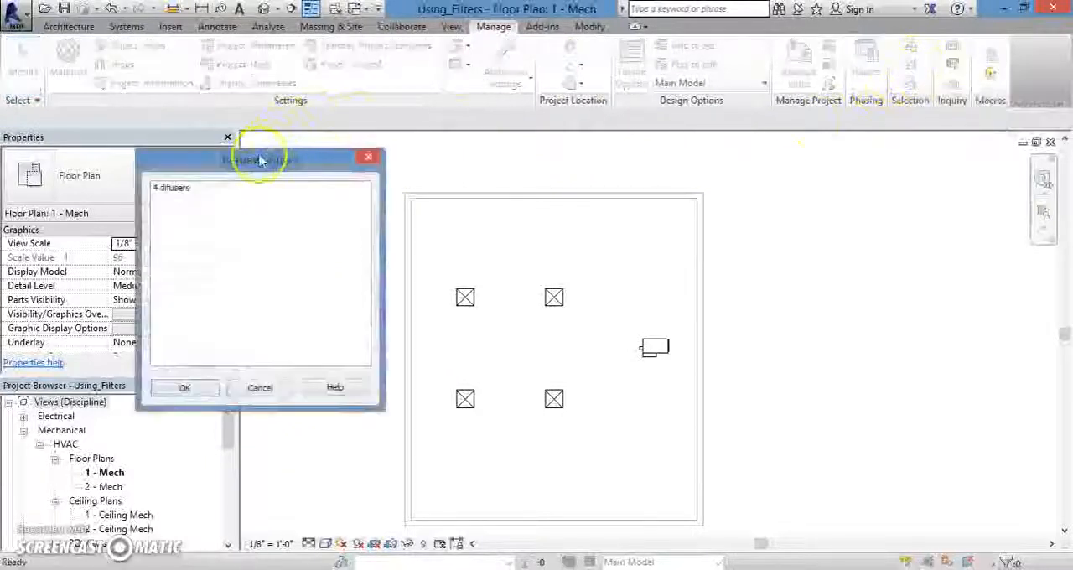
{"action": "left_click_drag", "start_coordinate": [260, 159], "coordinate": [228, 162]}
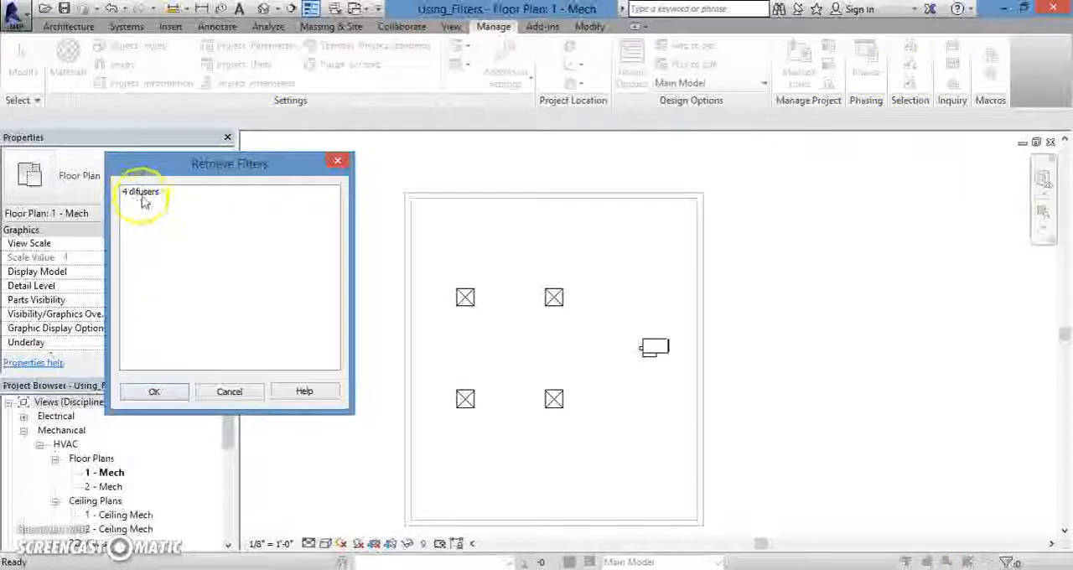
{"action": "left_click", "coordinate": [141, 193]}
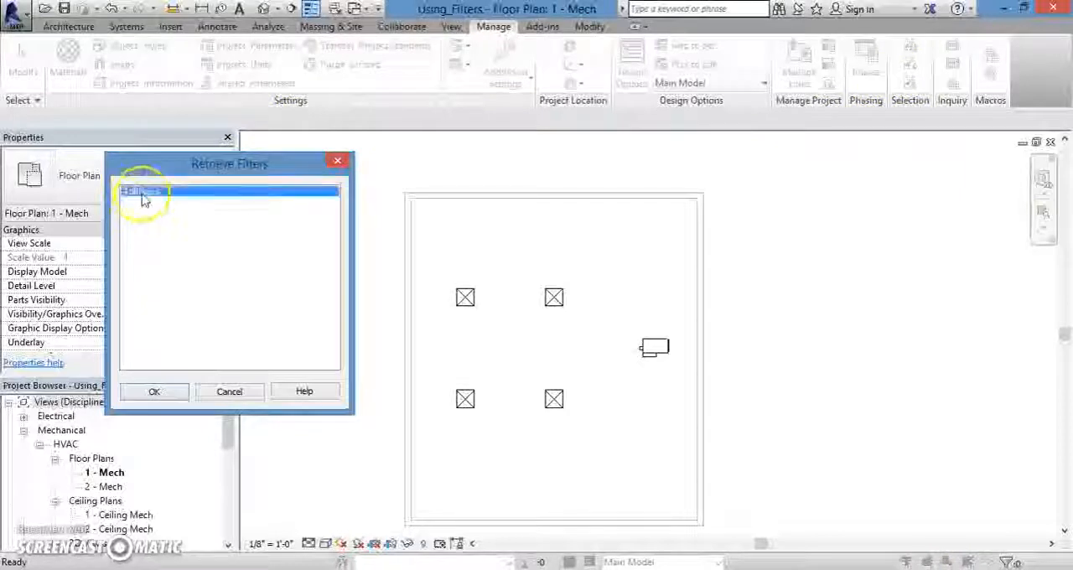
{"action": "left_click", "coordinate": [159, 395]}
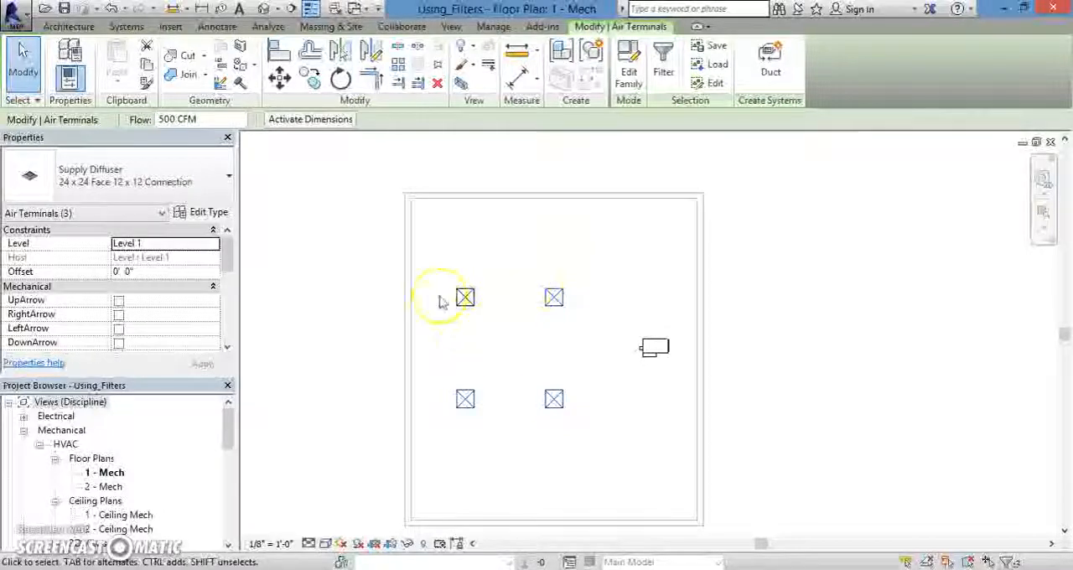
{"action": "middle_click_drag", "start_coordinate": [431, 285], "coordinate": [422, 240]}
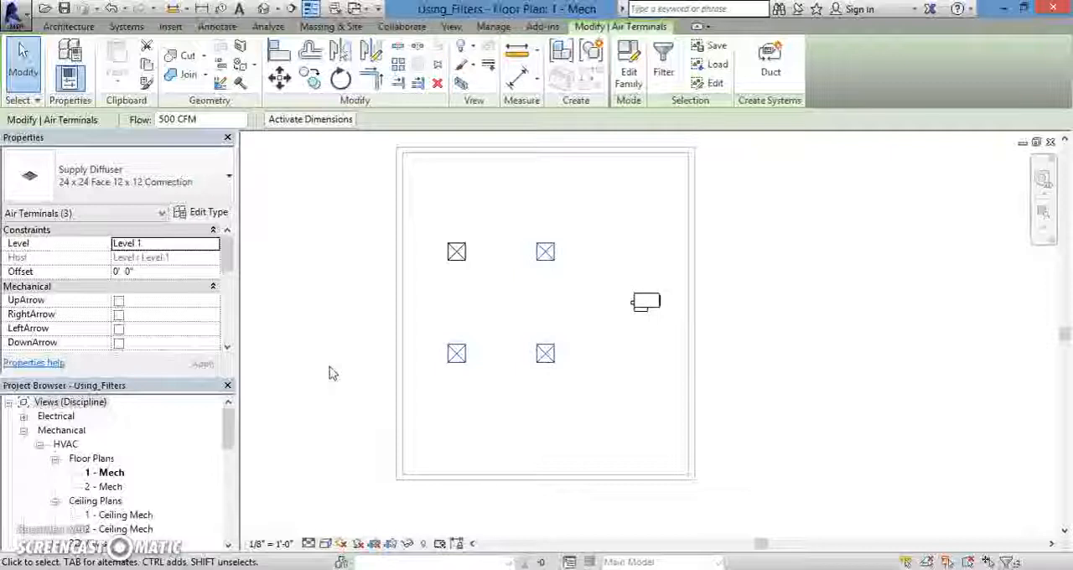
{"action": "mouse_move", "coordinate": [376, 271]}
{"action": "middle_mouse_down"}
{"action": "mouse_move", "coordinate": [398, 316]}
{"action": "mouse_move", "coordinate": [462, 302]}
{"action": "middle_mouse_up"}
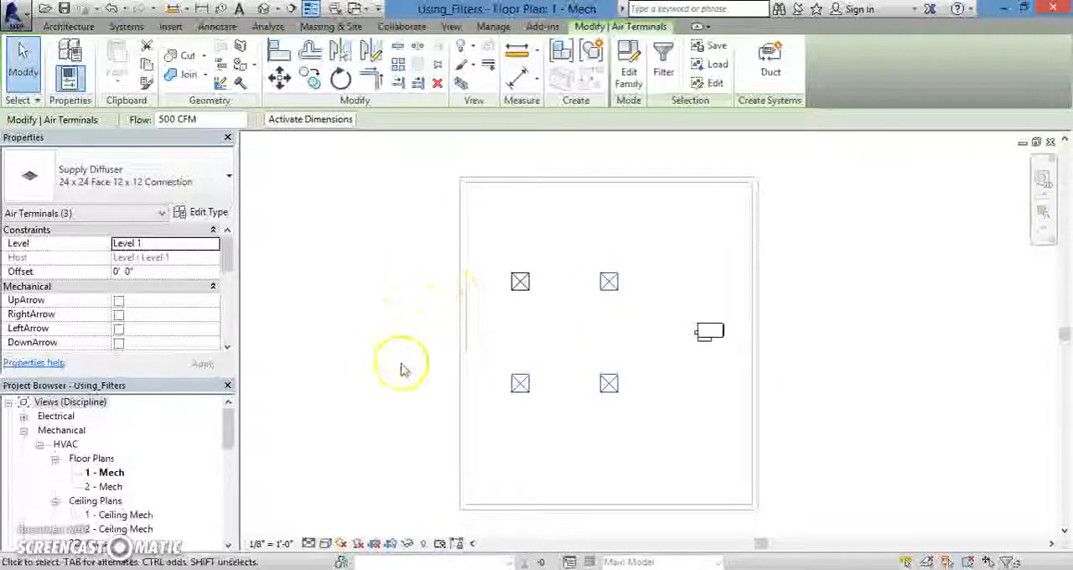
{"action": "middle_click_drag", "start_coordinate": [413, 476], "coordinate": [434, 453]}
{"action": "middle_click_drag", "start_coordinate": [450, 316], "coordinate": [458, 348]}
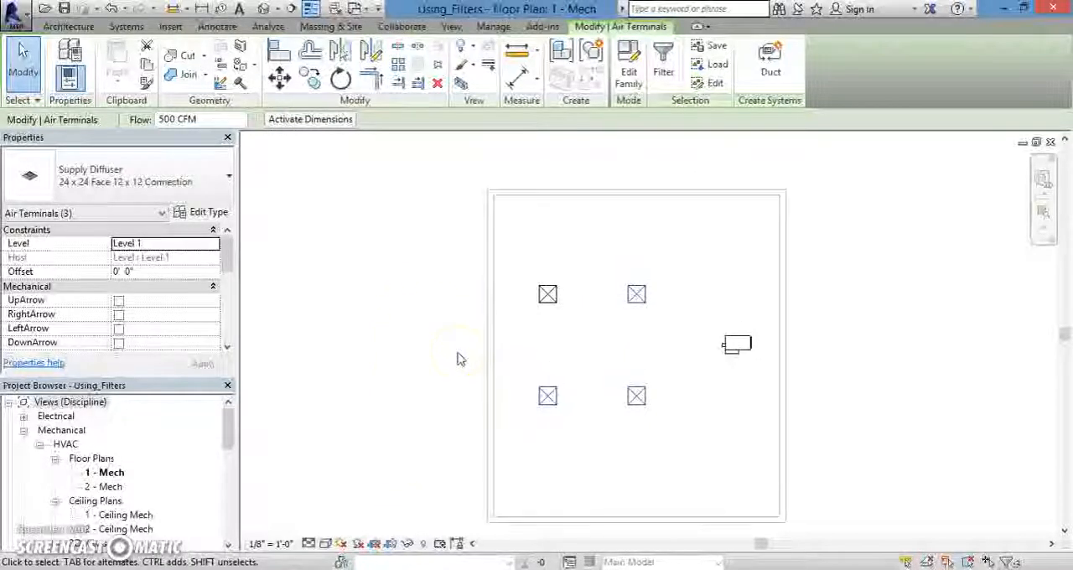